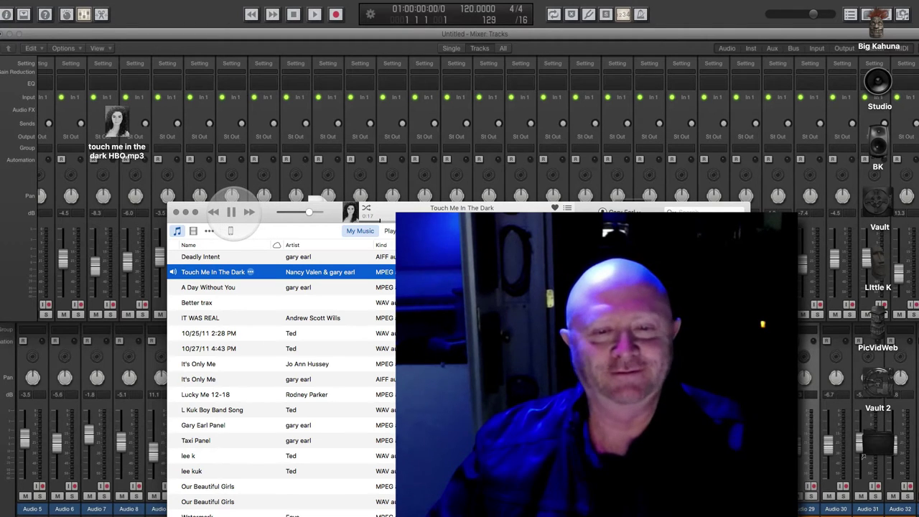
- Replay the opening of Touch Me In The Dark at a slightly higher volume and pause it
click(231, 212)
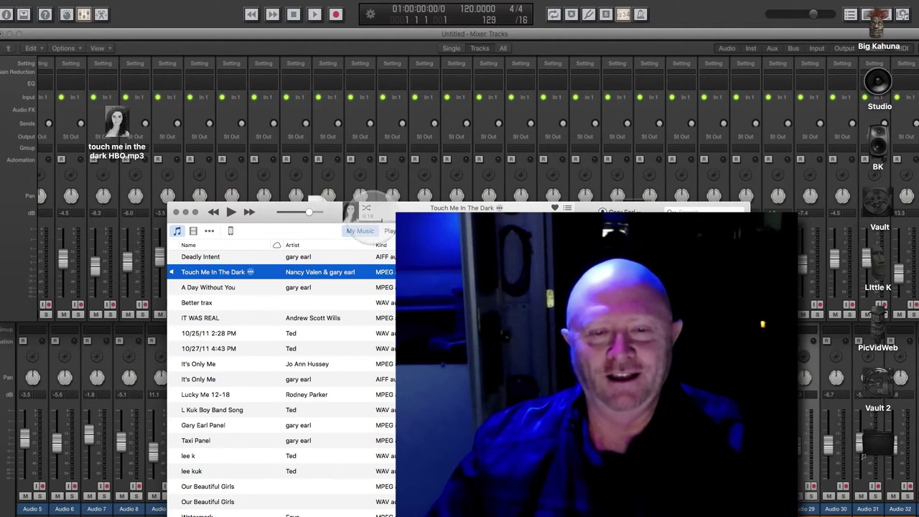
click(337, 208)
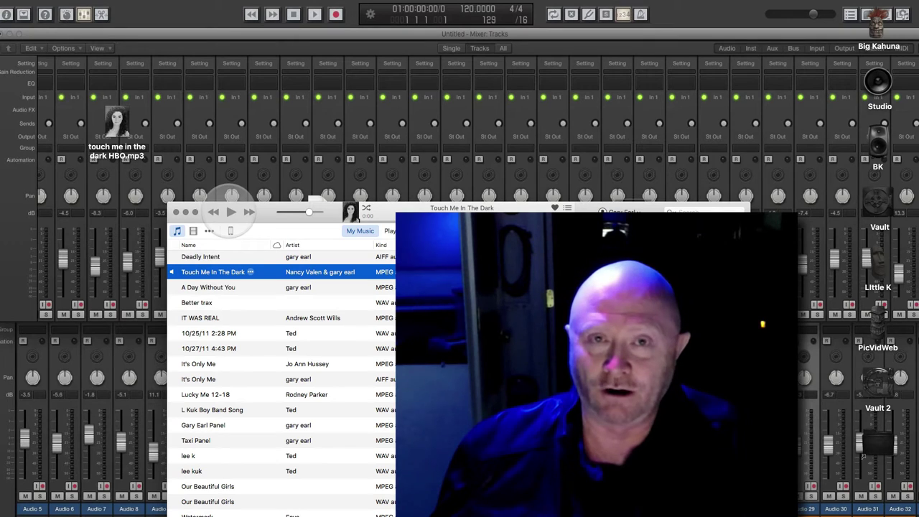
click(230, 211)
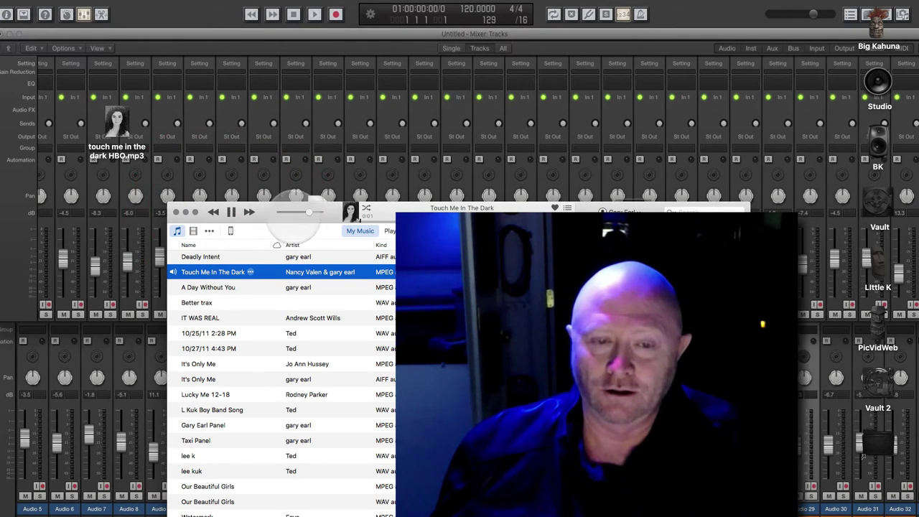
click(314, 213)
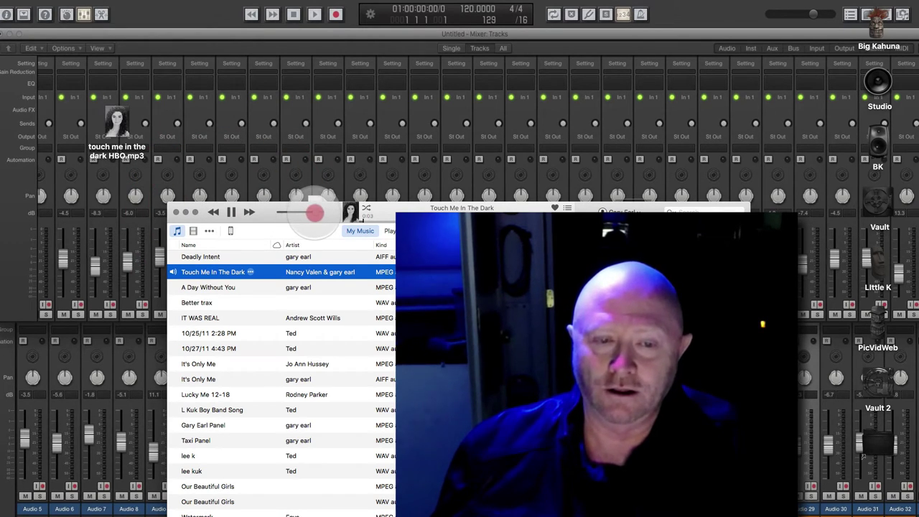
click(230, 211)
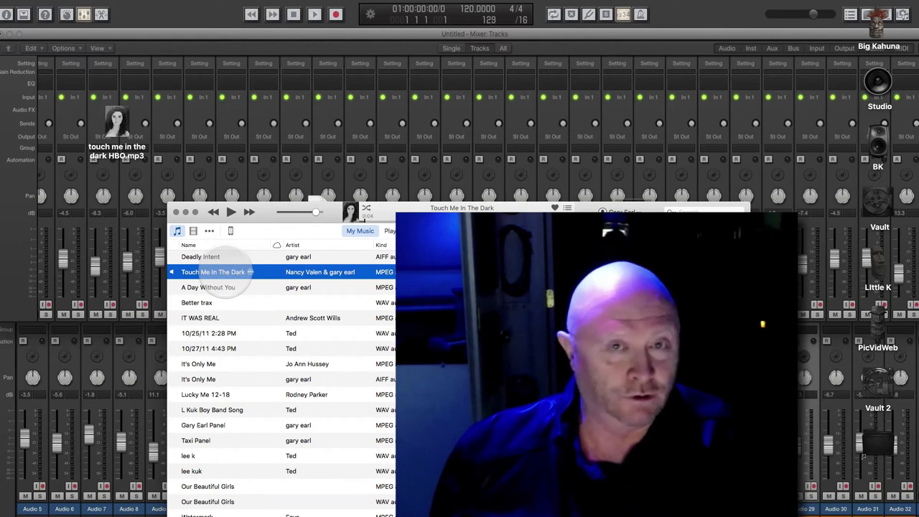
- Open the song information window for the selected track Touch Me In The Dark
scroll(215, 280, right, 5)
mouse_move(72, 13)
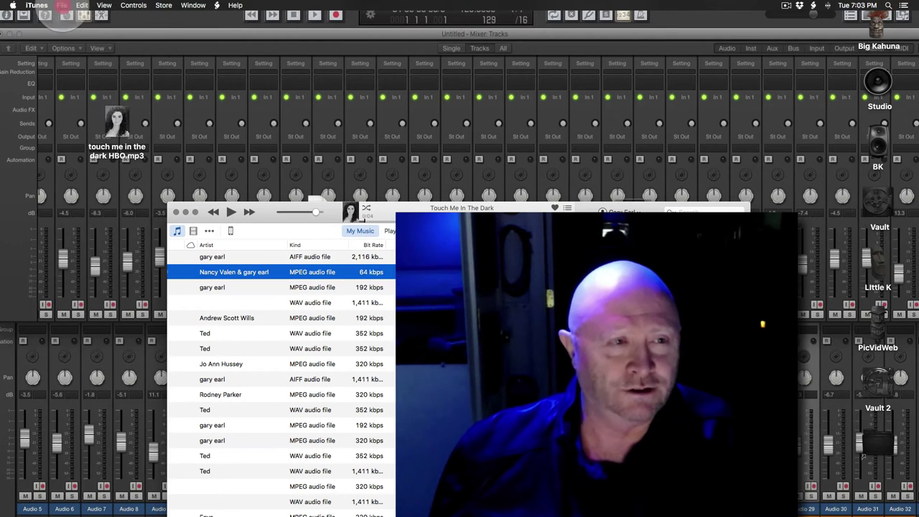
click(62, 6)
click(72, 116)
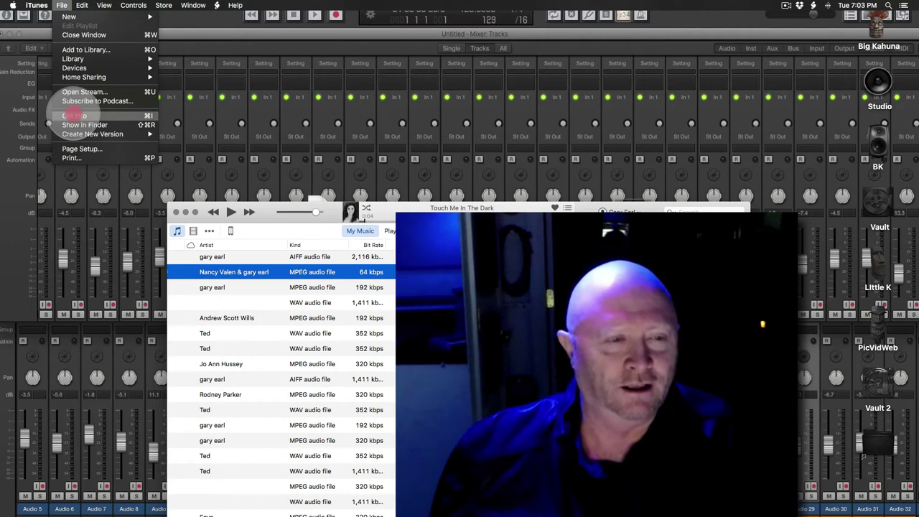
drag(72, 115, 145, 116)
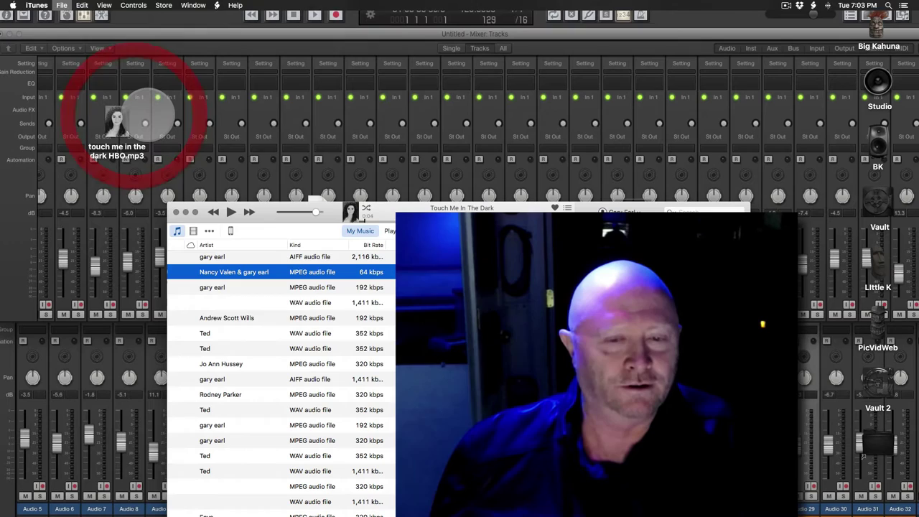
drag(358, 86, 351, 90)
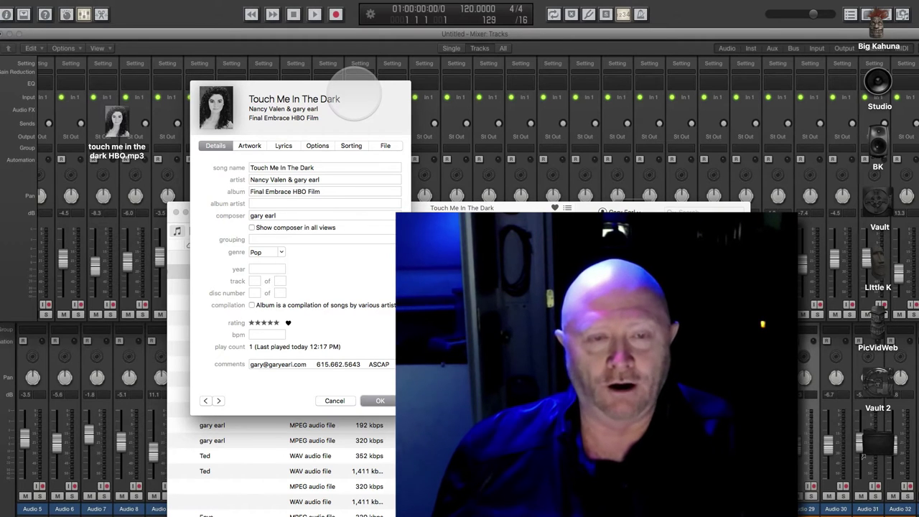
- Review the song name, artist, album, album artist and composer fields in the song's details
click(215, 145)
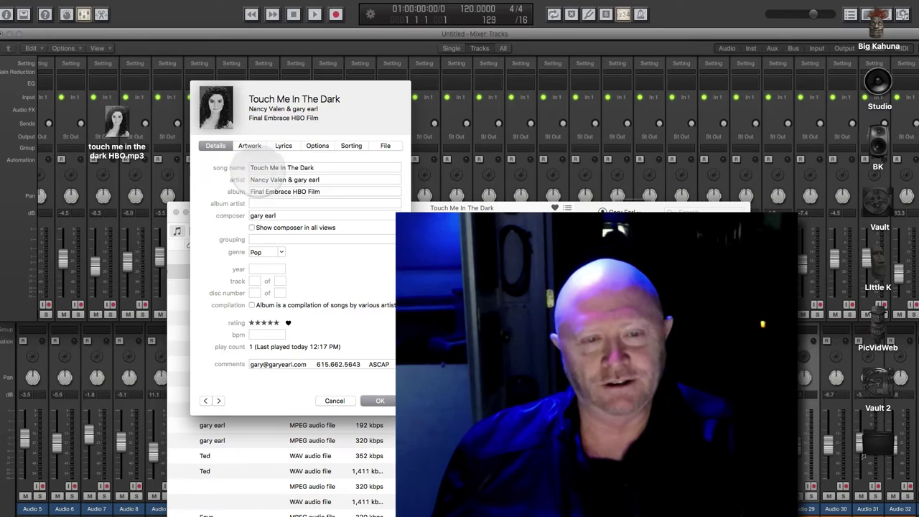
click(325, 171)
click(334, 179)
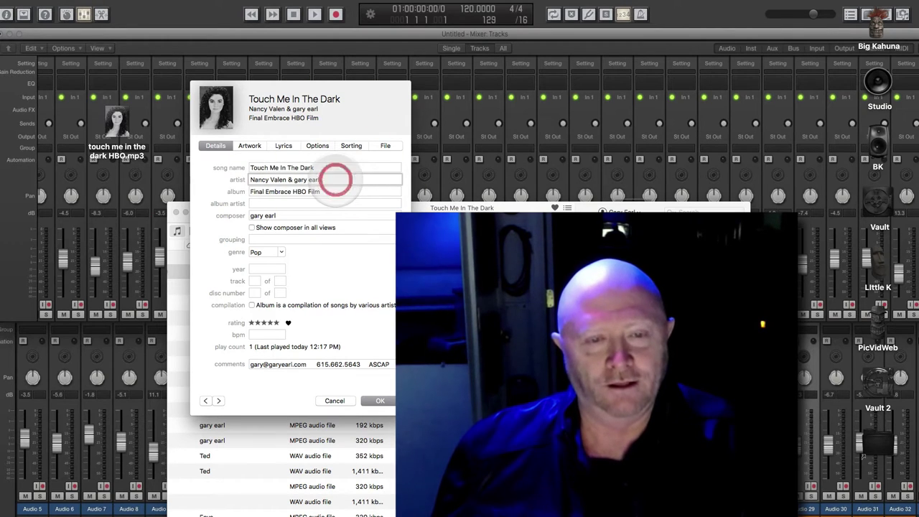
click(337, 191)
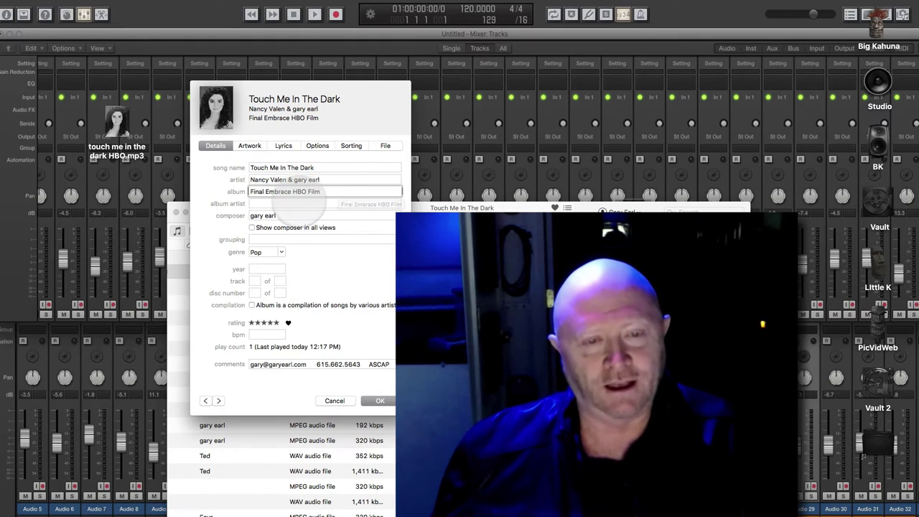
click(302, 205)
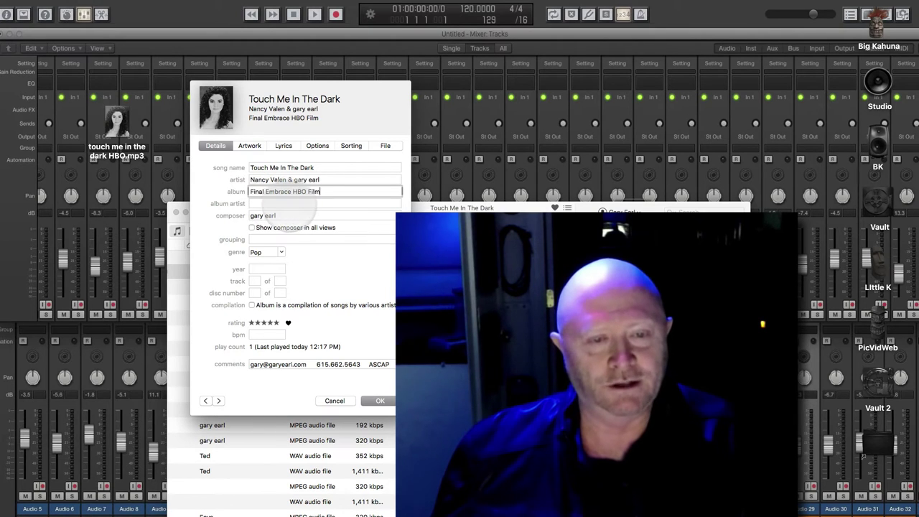
click(295, 216)
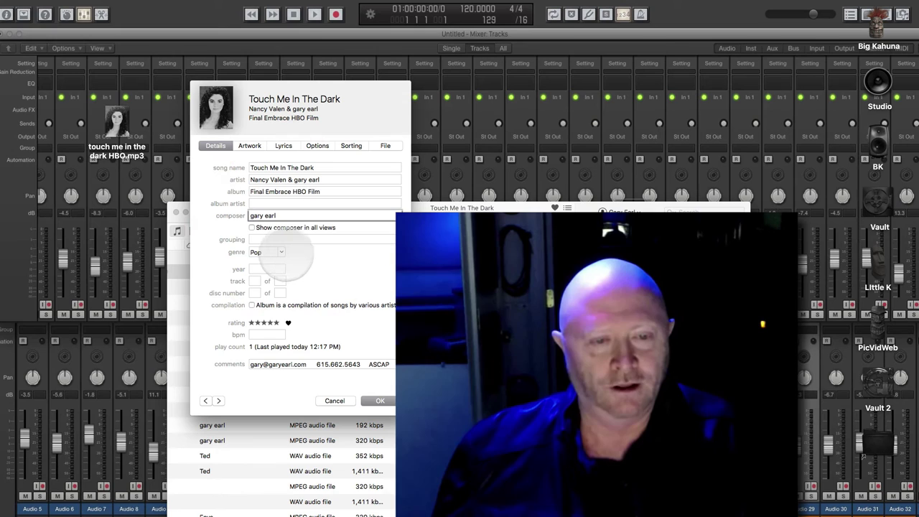
- Browse the available genres from start to end and choose Pop for the song
click(280, 252)
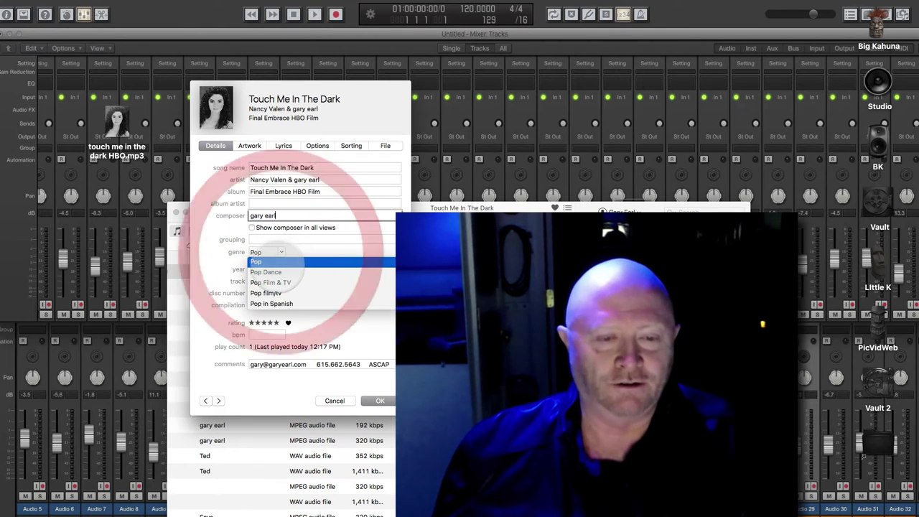
scroll(277, 280, down, 5)
scroll(277, 278, up, 15)
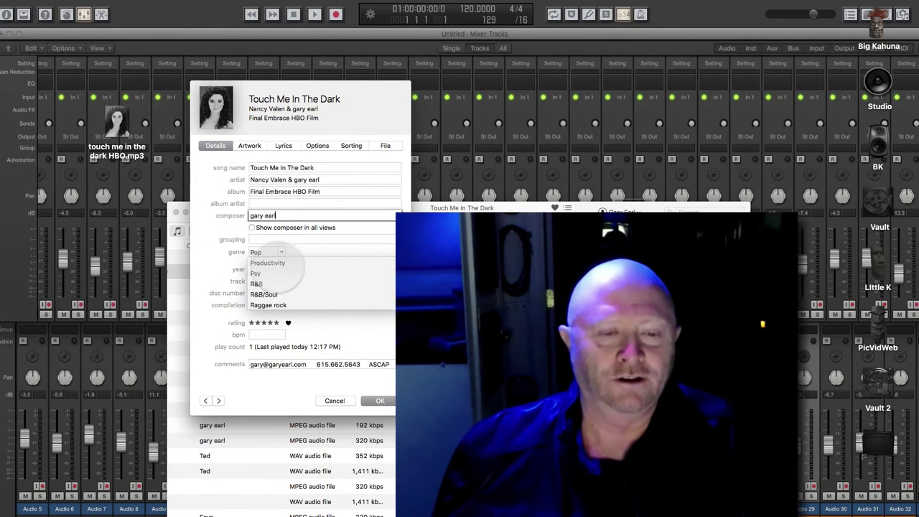
scroll(280, 278, up, 5)
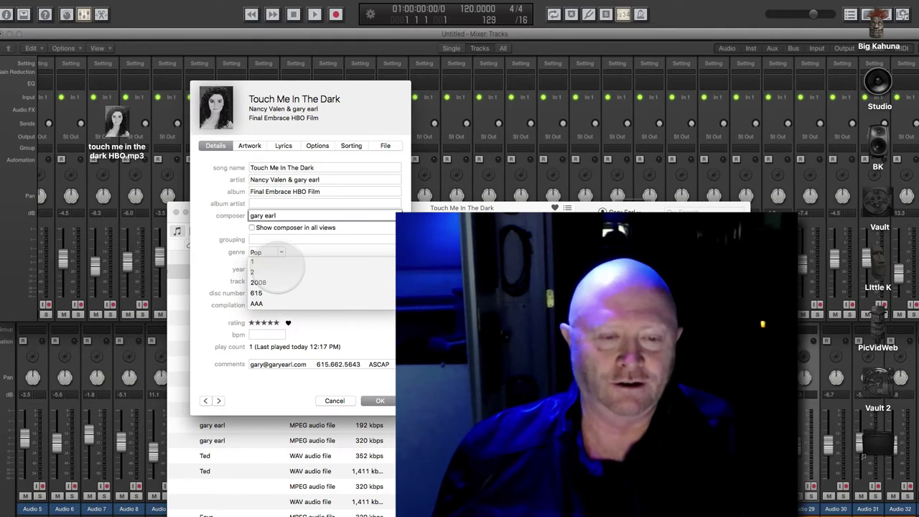
scroll(277, 279, down, 10)
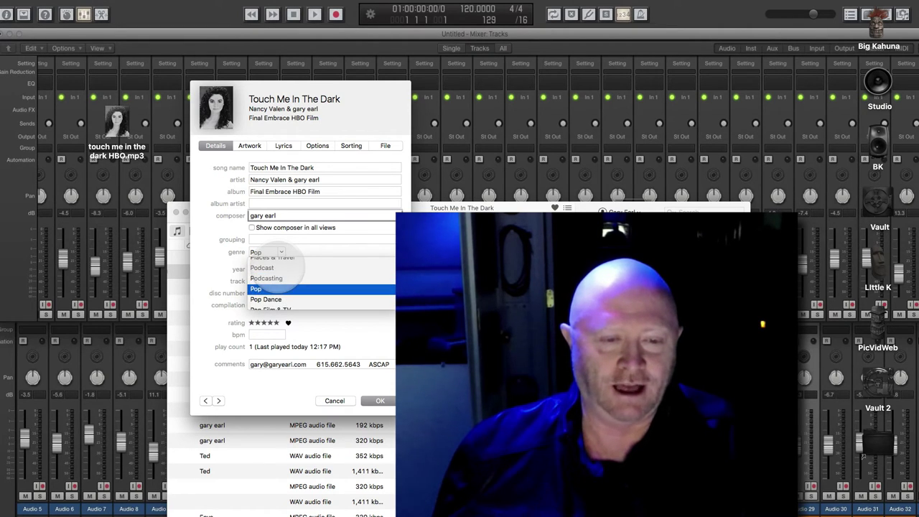
click(267, 288)
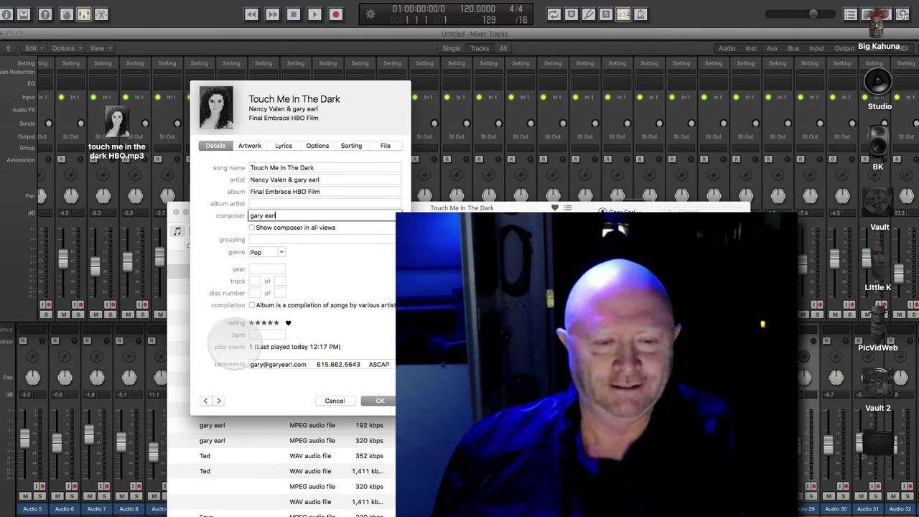
- Examine the song's bpm field and the contact details and ASCAP affiliation in its comments
click(266, 334)
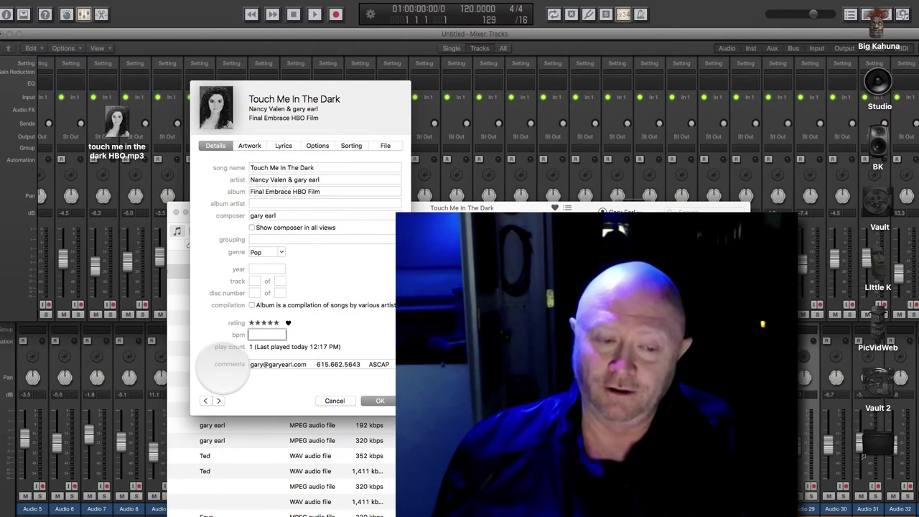
click(227, 368)
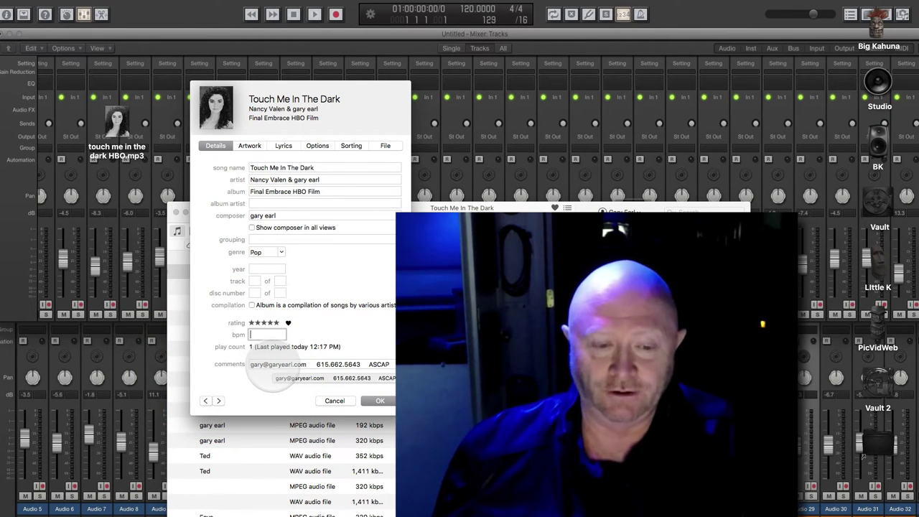
click(271, 368)
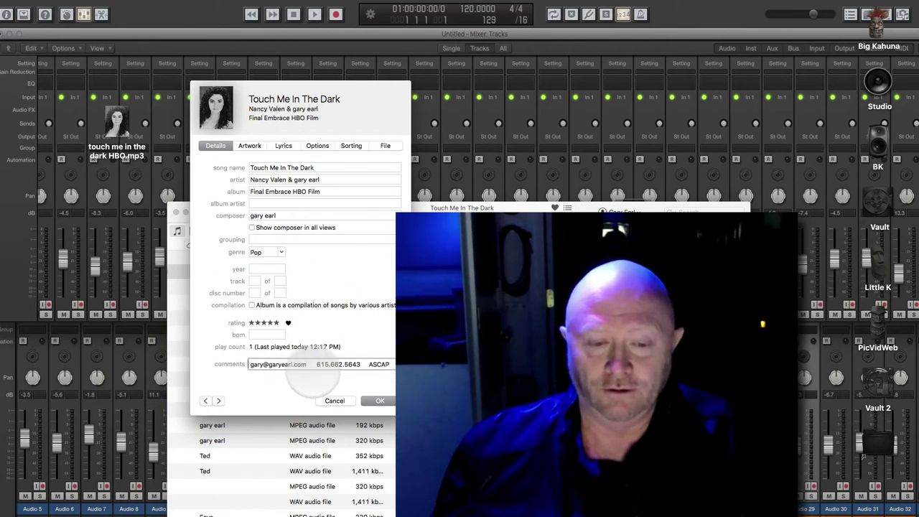
click(339, 364)
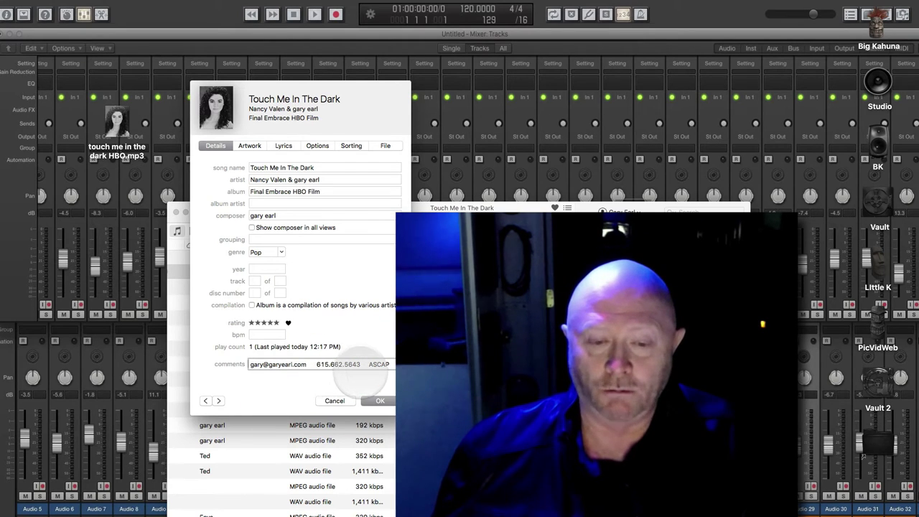
click(375, 364)
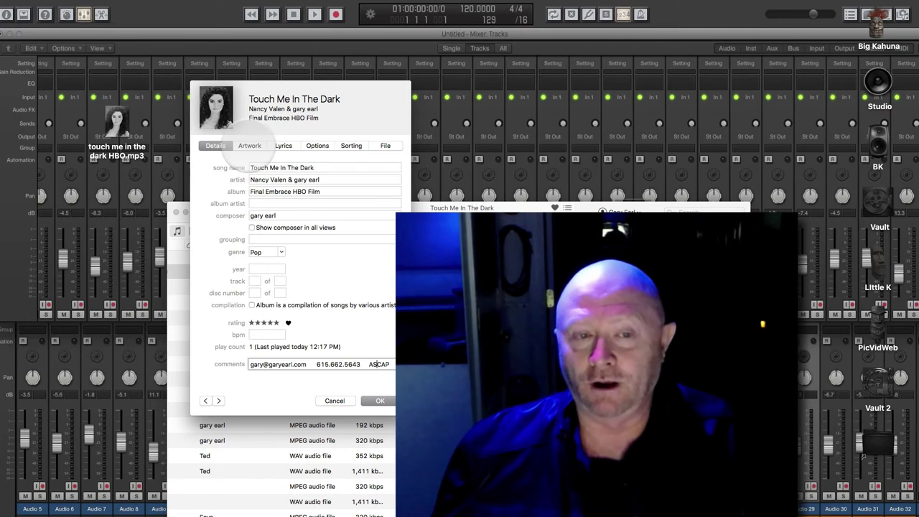
- Review the song's album artwork and lyrics, and accept the song information
click(249, 145)
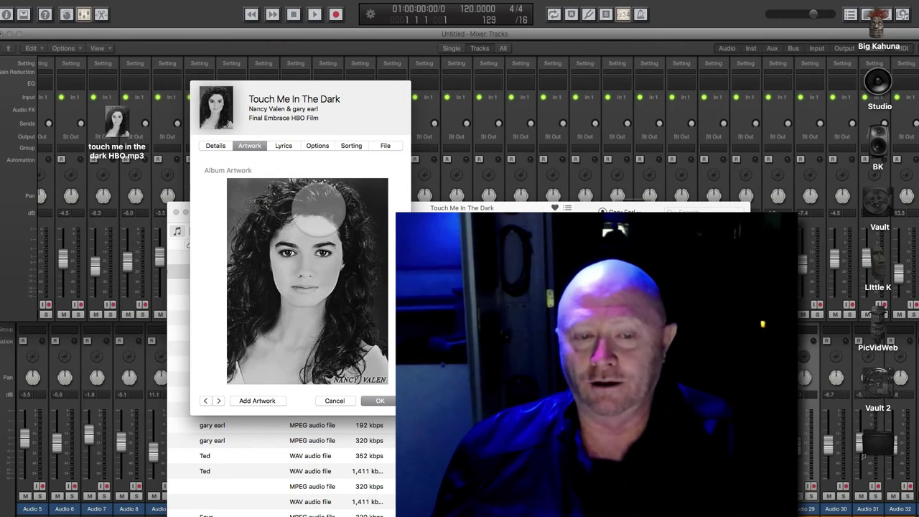
scroll(285, 339, right, 1)
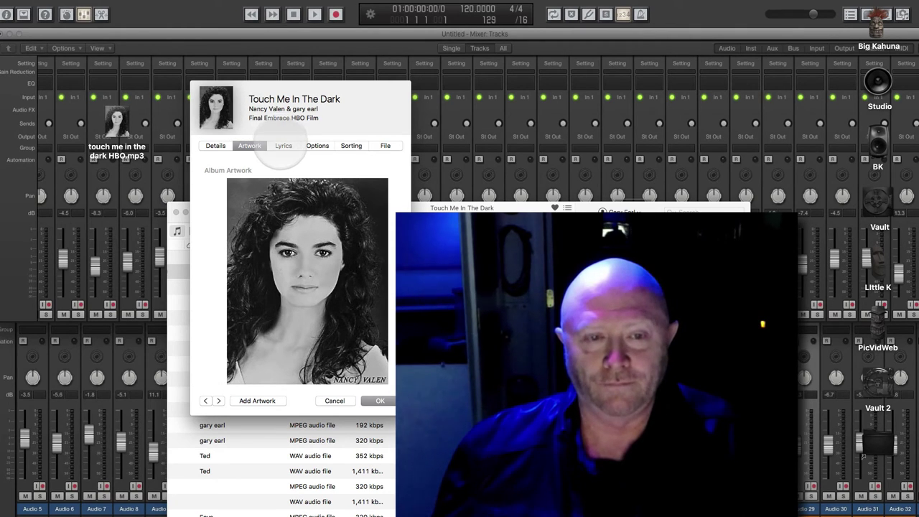
click(284, 146)
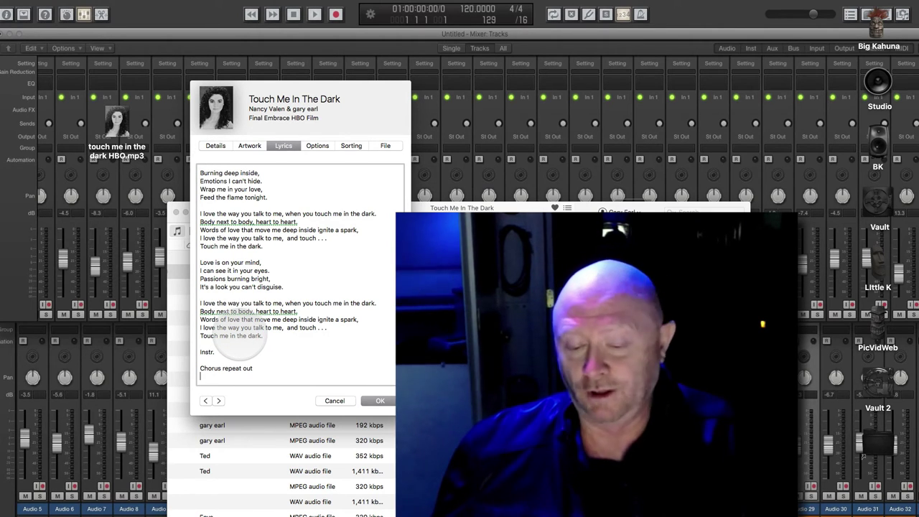
key(Return)
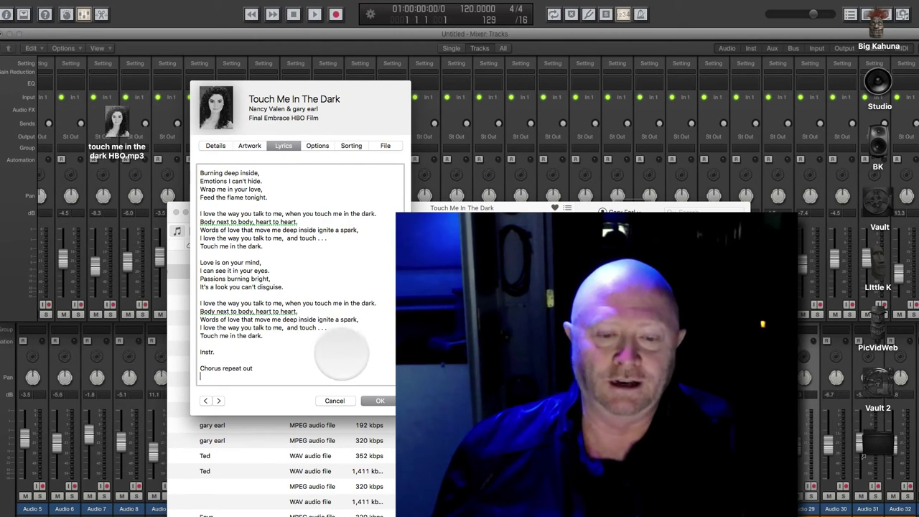
click(380, 402)
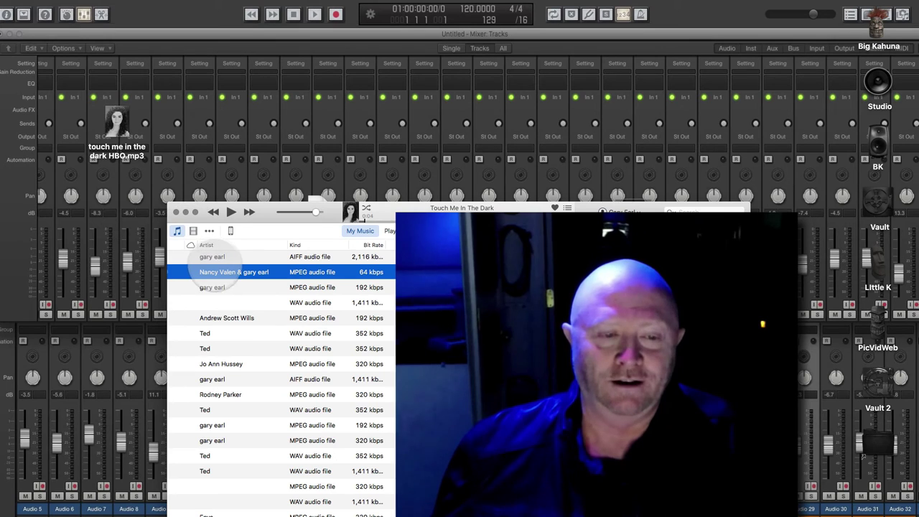
- Play Touch Me In The Dark from the beginning in the music library
click(216, 274)
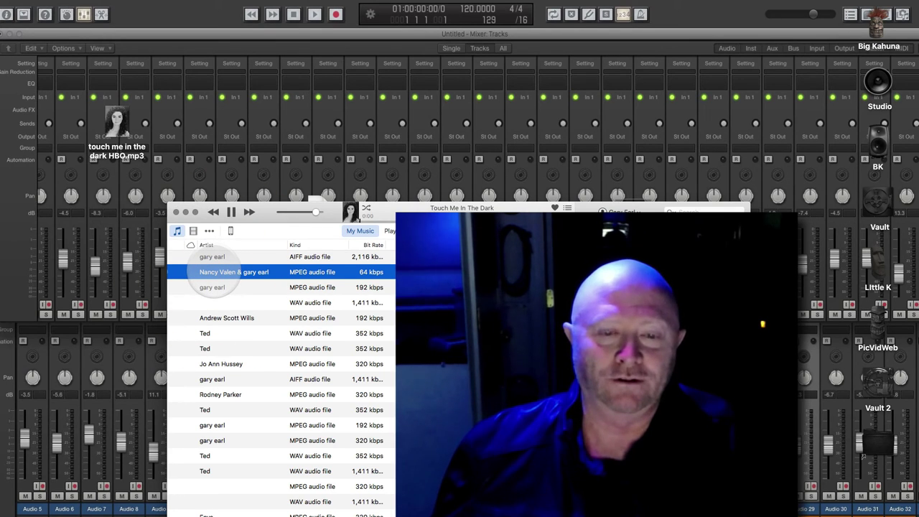
scroll(212, 275, left, 1)
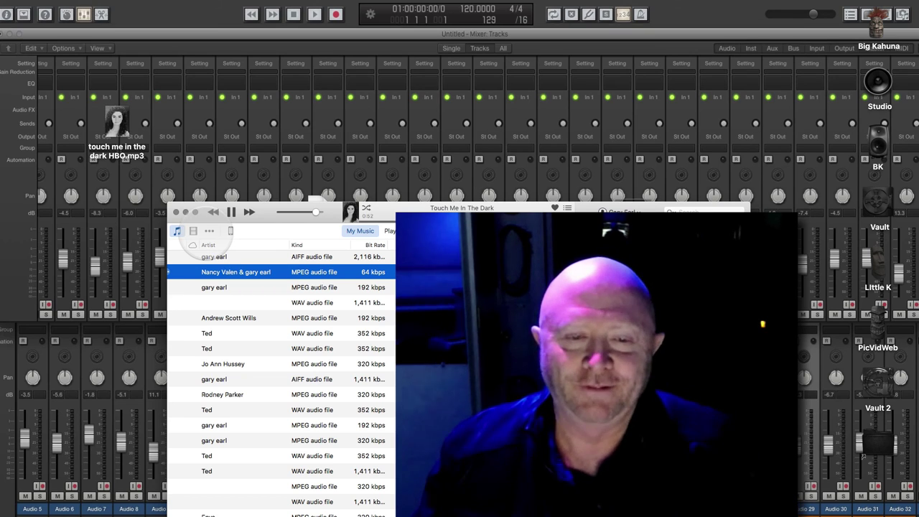
click(209, 230)
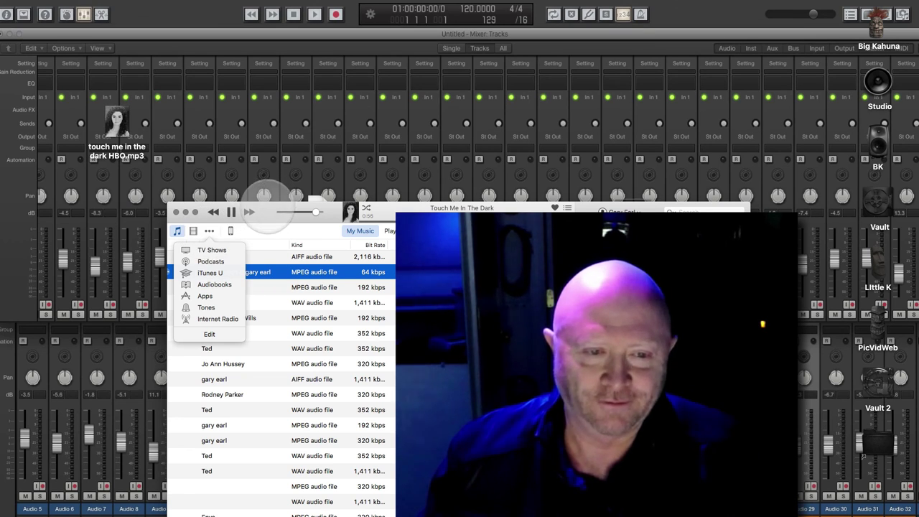
click(265, 185)
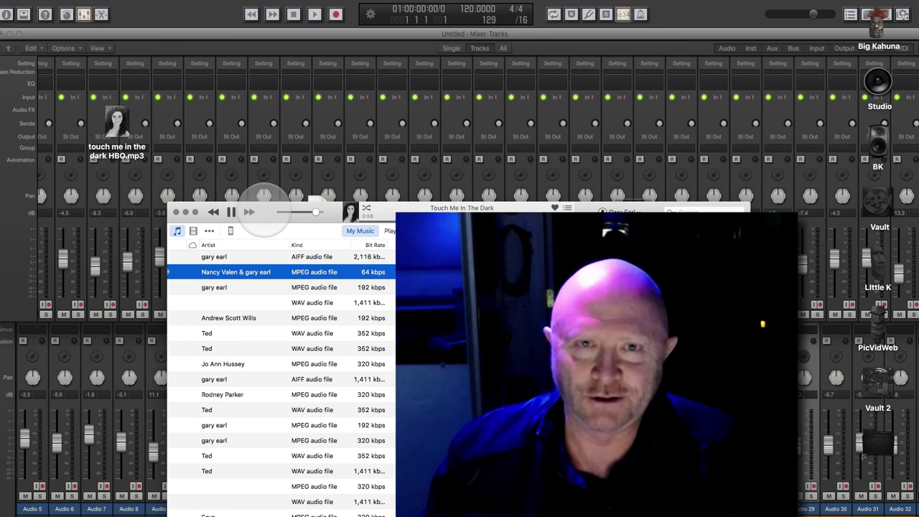